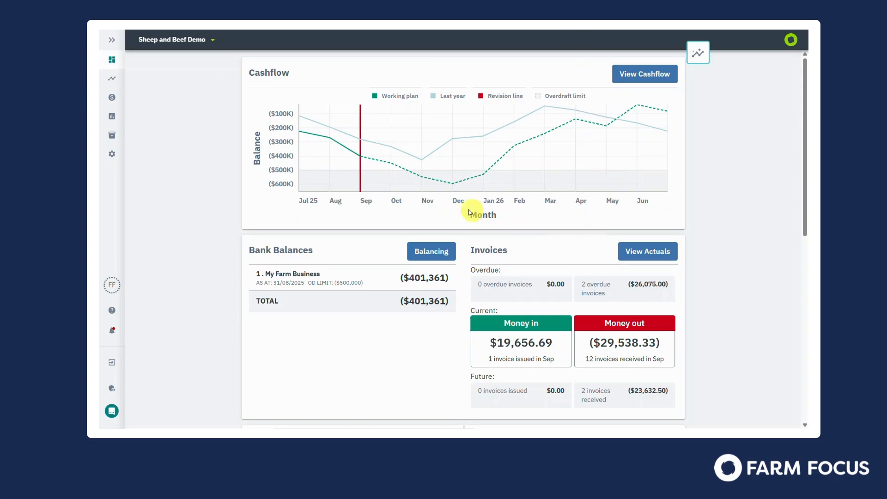
# - Open the Farm Supply Store invoice with reference 2025-020 from the actuals that need action
pyautogui.moveTo(127, 101)
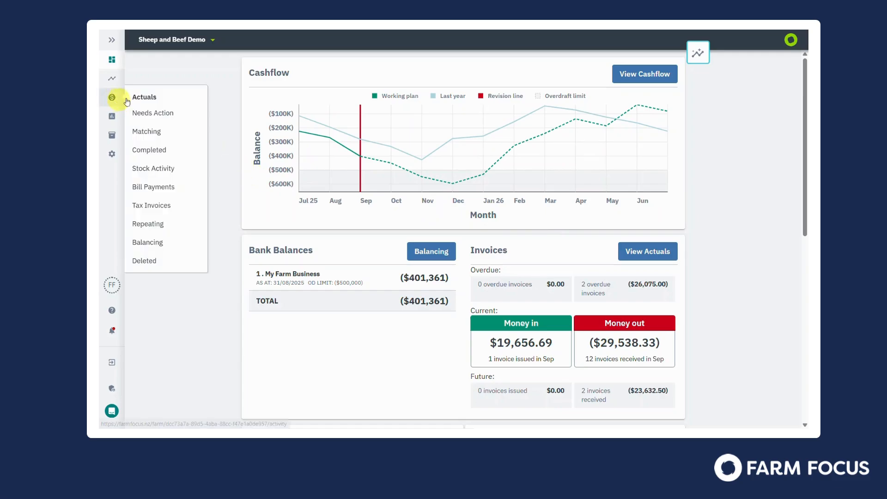
pyautogui.click(150, 113)
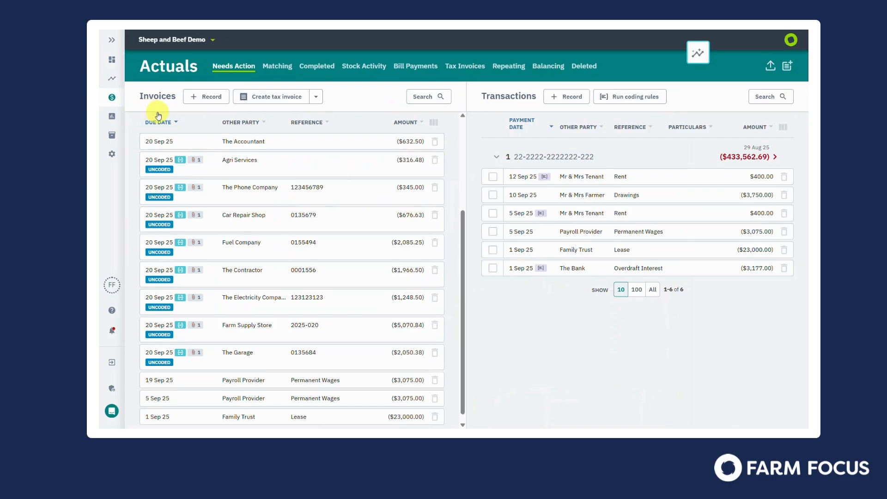
pyautogui.click(231, 157)
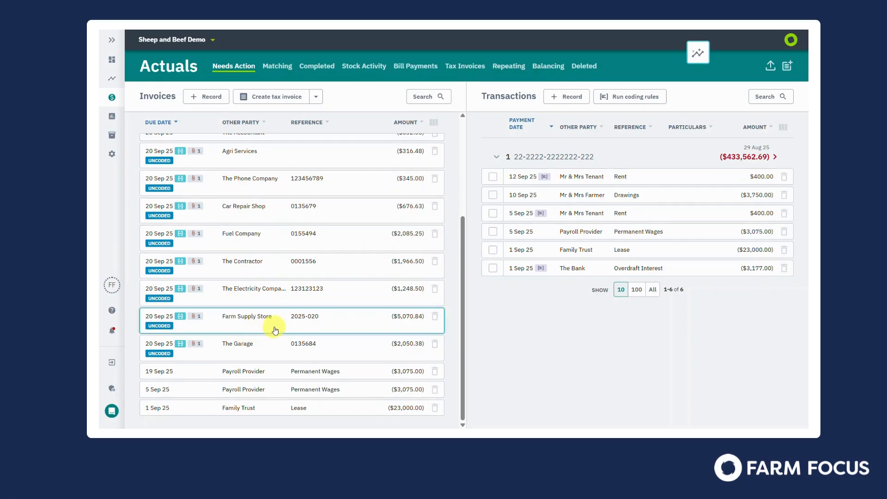
pyautogui.click(333, 323)
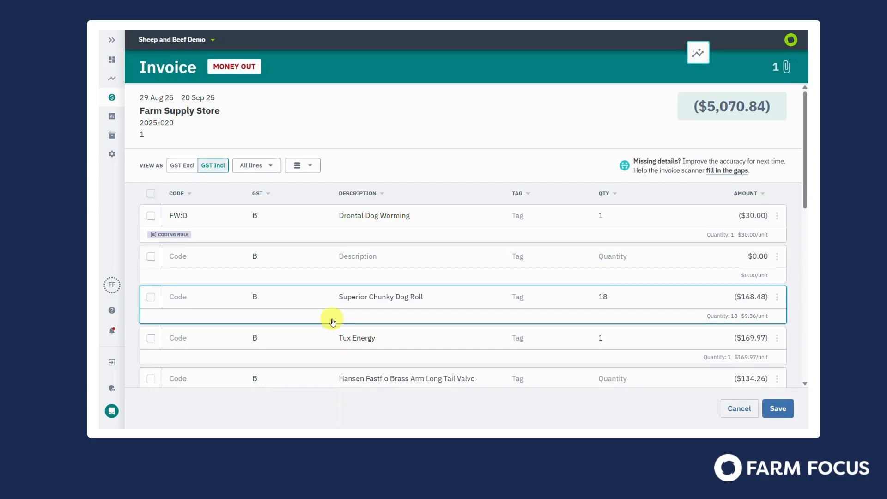
# - Start a new coding rule from the Tux Energy line, keeping only the criterion that the line description contains "Tux"
pyautogui.scroll(-1, 333, 322)
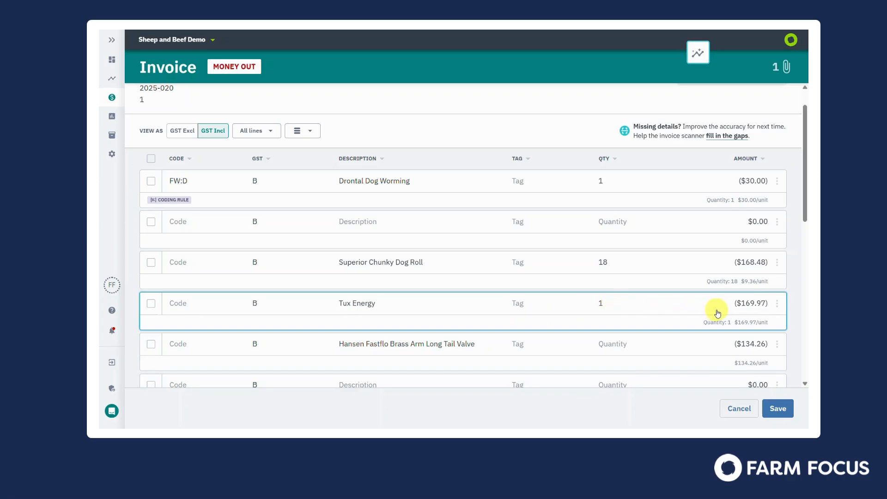
pyautogui.click(778, 305)
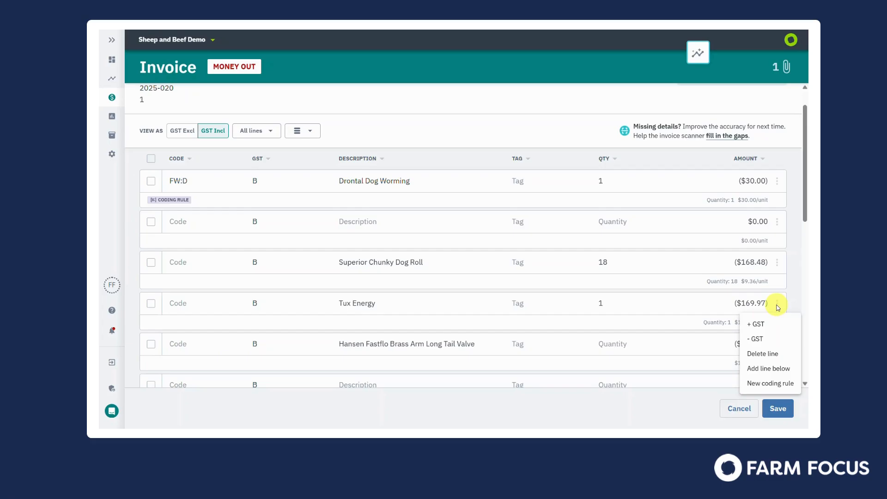
pyautogui.click(775, 385)
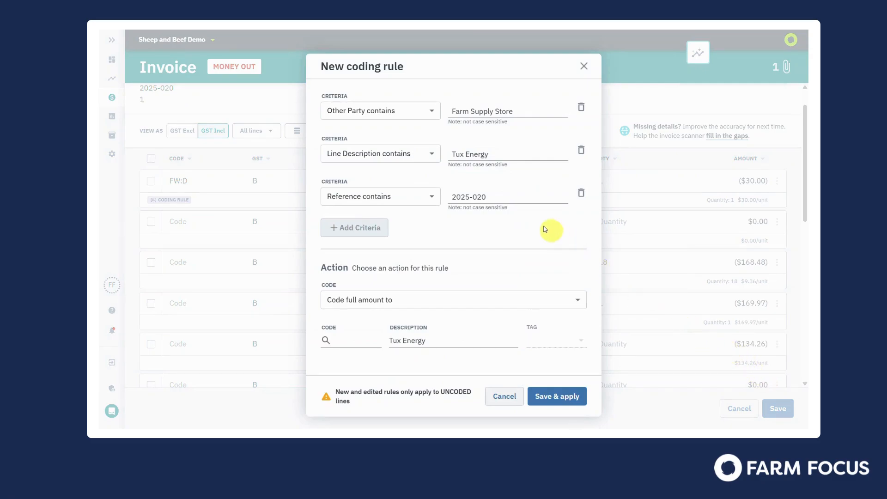
pyautogui.click(496, 157)
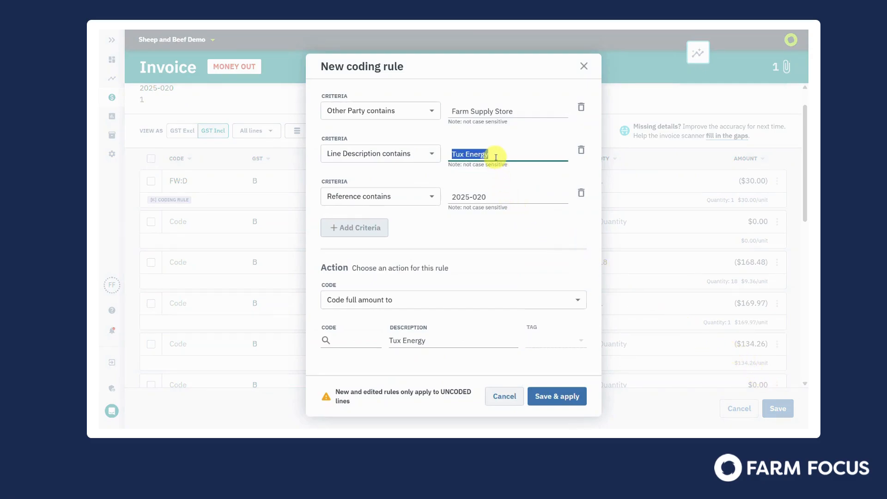
pyautogui.click(497, 154)
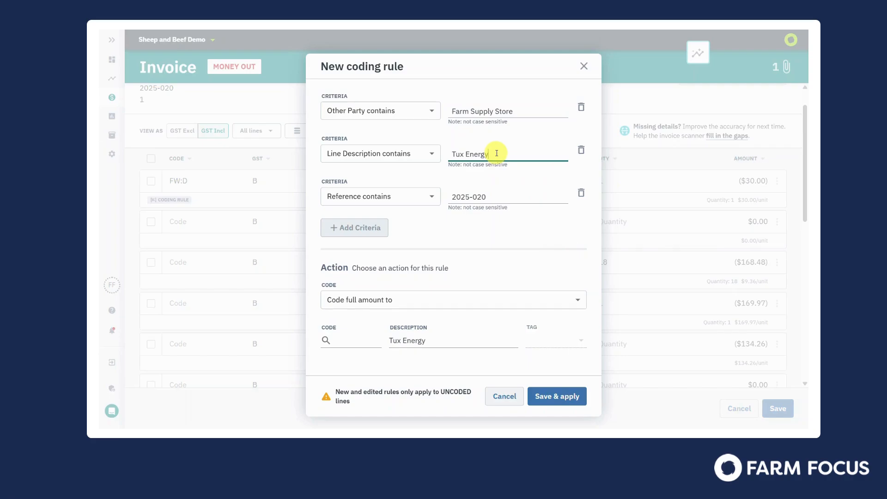
pyautogui.press('BackSpace')
pyautogui.press('BackSpace')
pyautogui.press('BackSpace')
pyautogui.press('BackSpace')
pyautogui.press('BackSpace')
pyautogui.press('BackSpace')
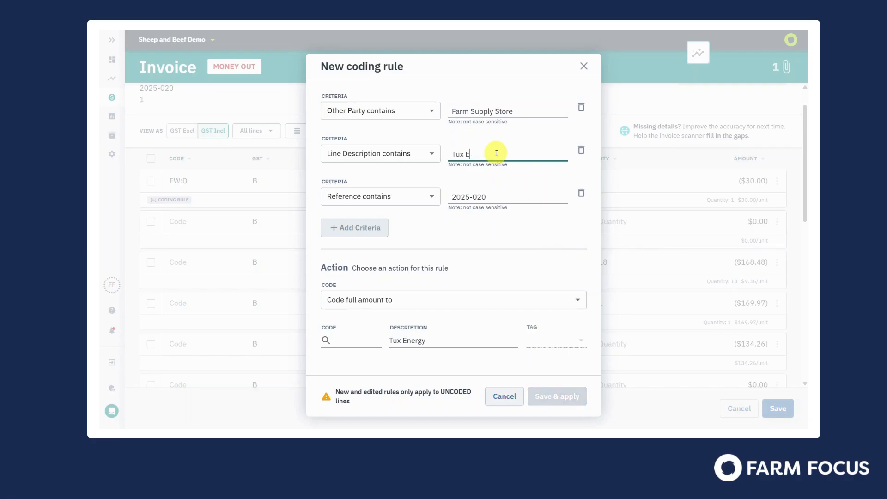
pyautogui.click(582, 109)
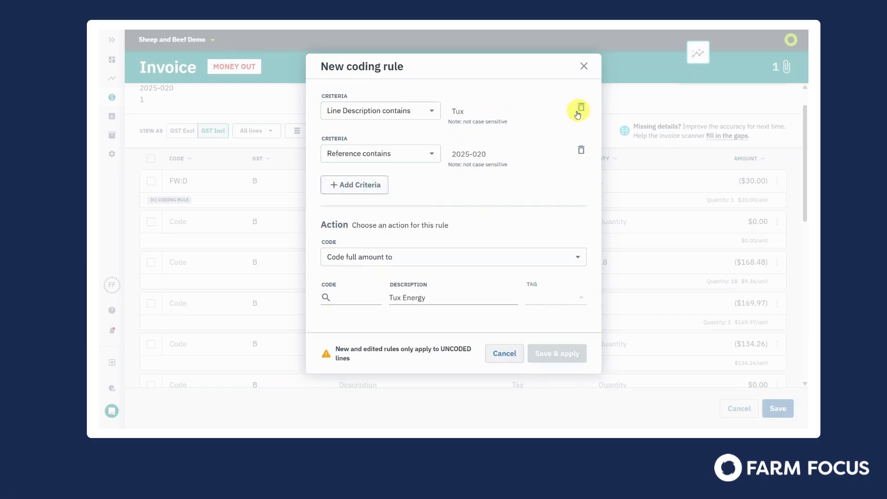
pyautogui.click(582, 151)
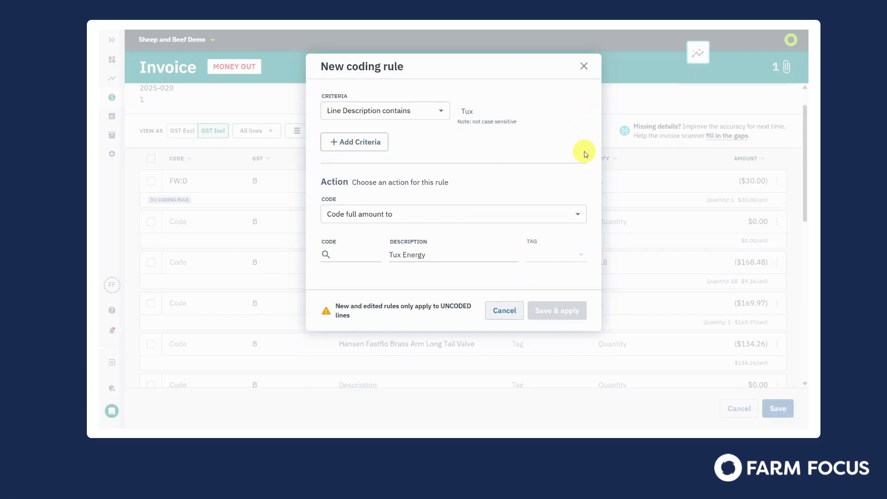
# - Set the rule's action to code the full amount to FW:D Dog Expenses
pyautogui.click(579, 215)
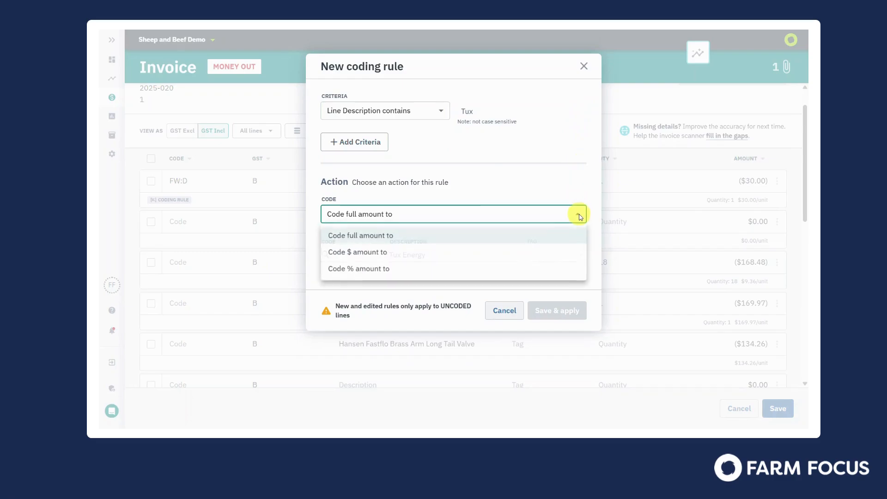
pyautogui.click(559, 238)
pyautogui.click(347, 252)
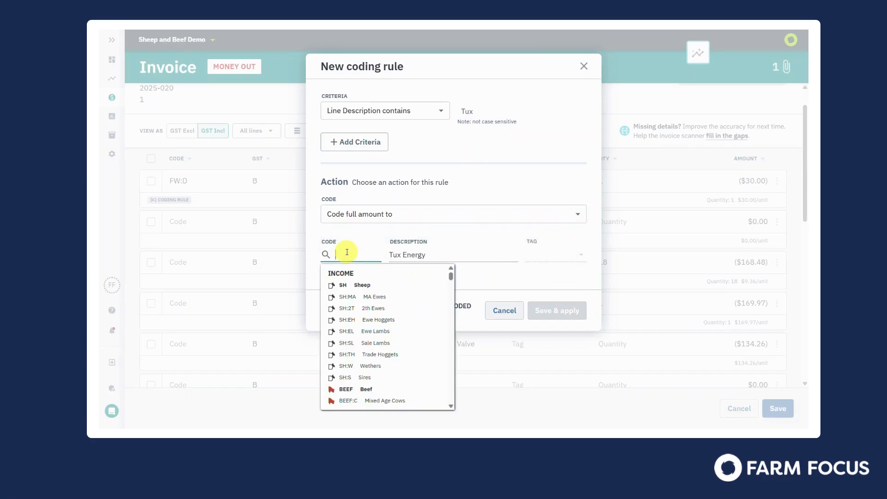
pyautogui.write('dog')
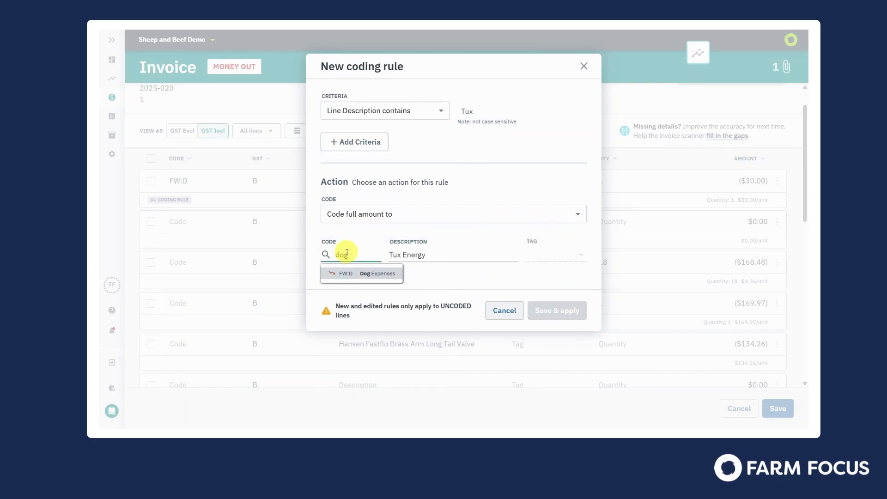
pyautogui.click(341, 273)
# - Clear the rule's description so the line description is retained, and save and apply the rule without a tag
pyautogui.click(431, 258)
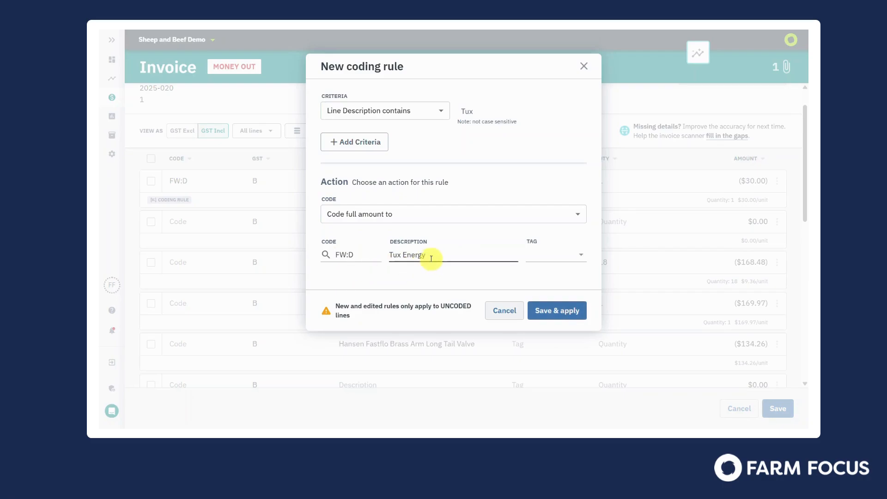
pyautogui.moveTo(432, 259); pyautogui.dragTo(390, 255)
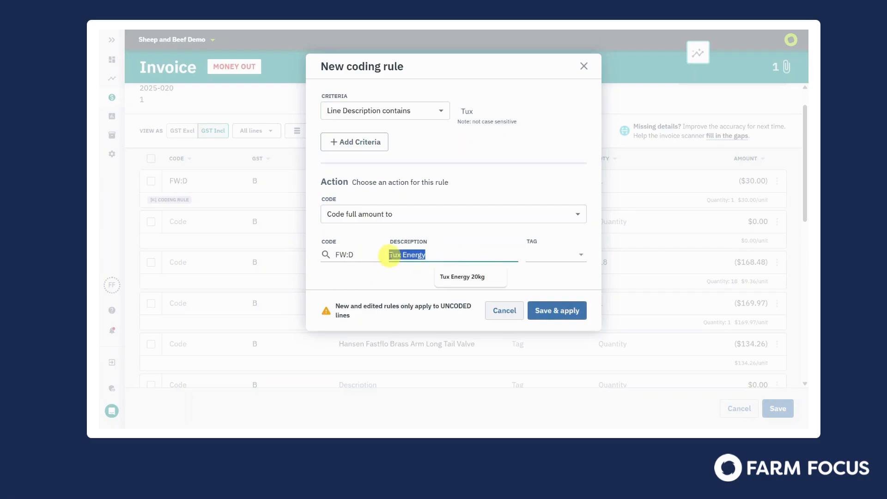
pyautogui.press('BackSpace')
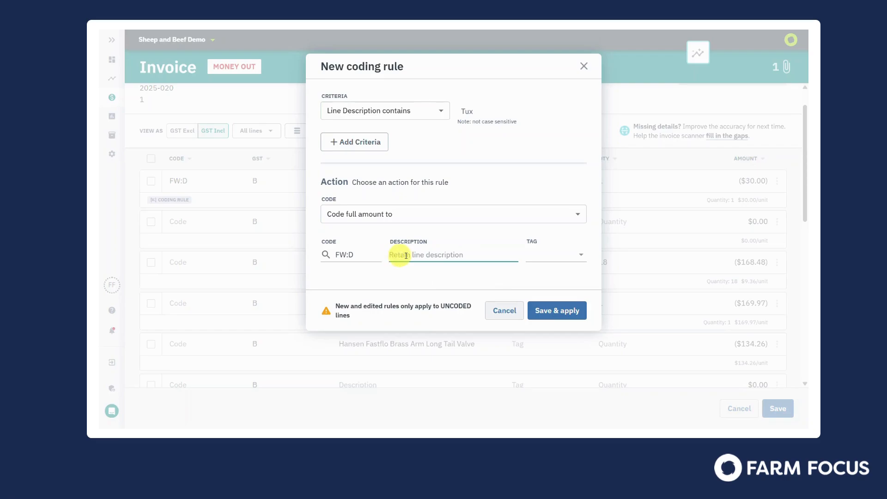
pyautogui.click(582, 257)
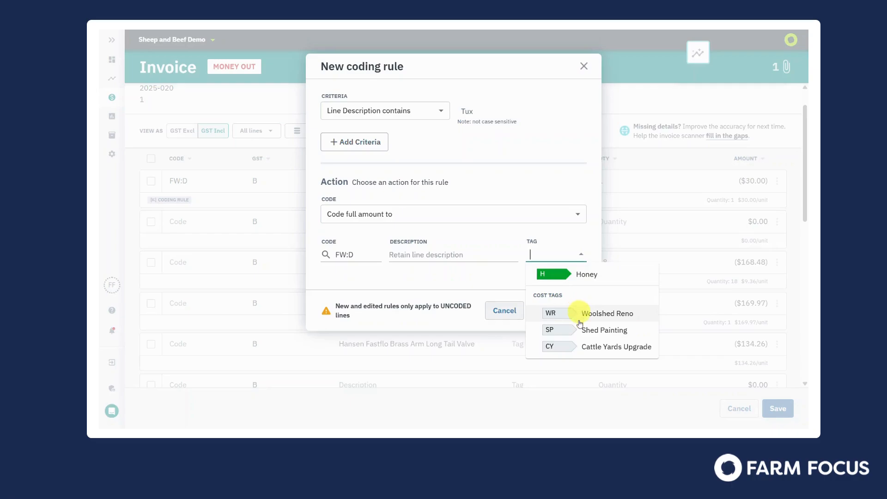
pyautogui.click(509, 276)
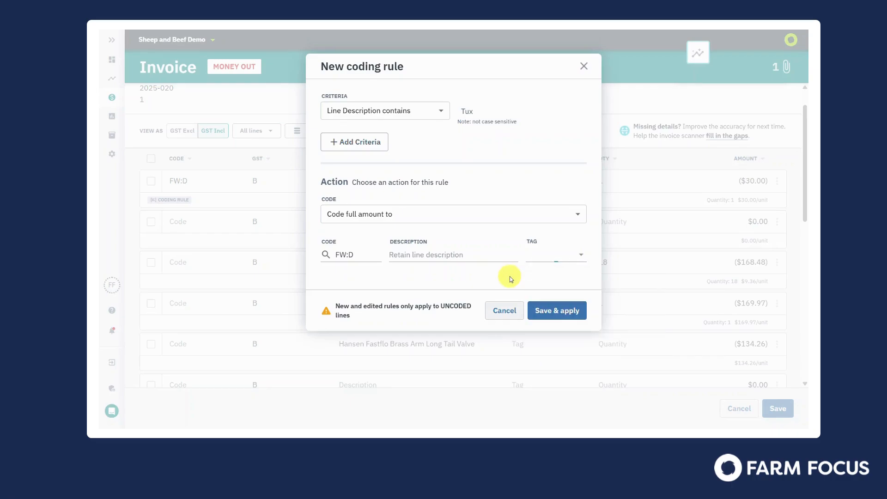
pyautogui.click(558, 310)
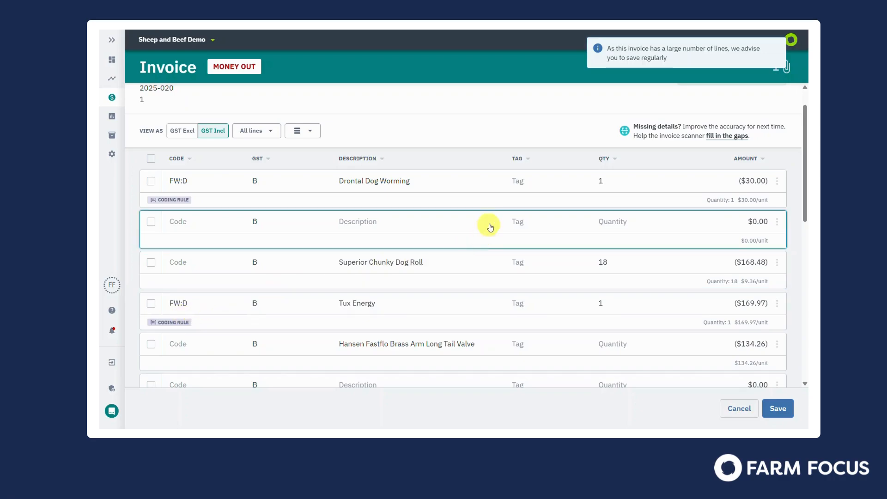
# - Delete the blank line below Drontal Dog Worming and, filtering by zero dollar lines, delete all remaining zero-value lines
pyautogui.click(151, 222)
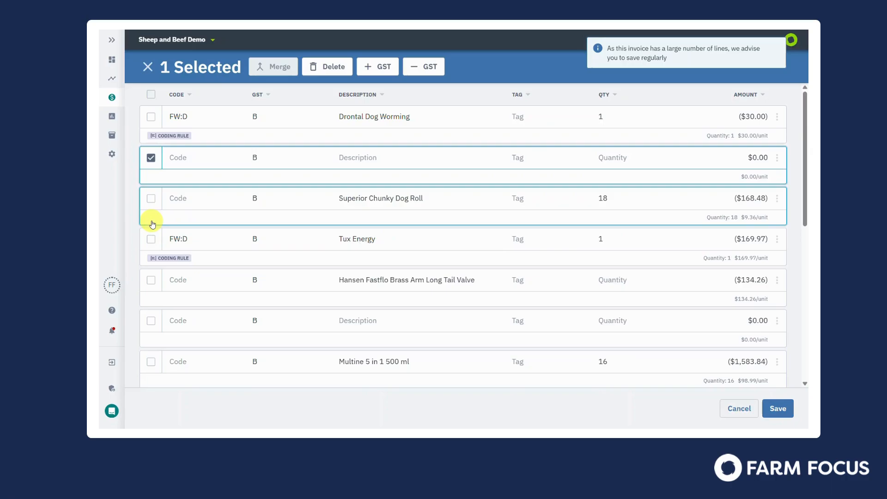
pyautogui.click(333, 67)
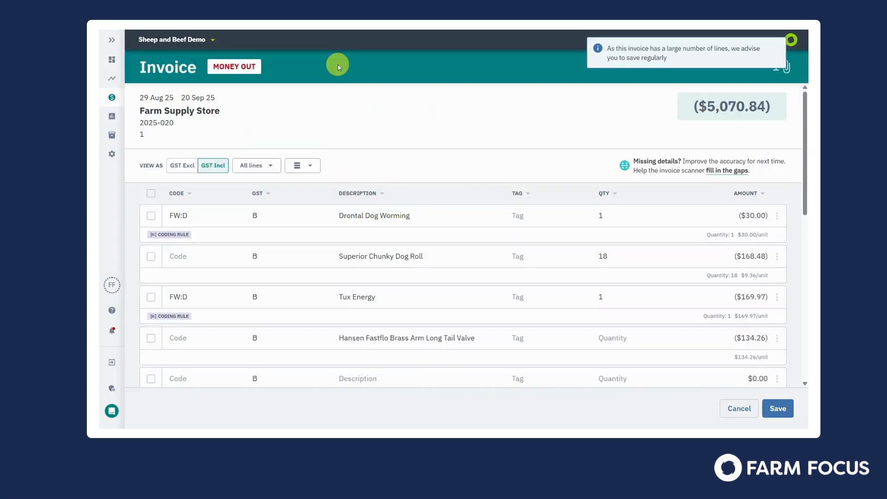
pyautogui.click(252, 167)
pyautogui.click(257, 213)
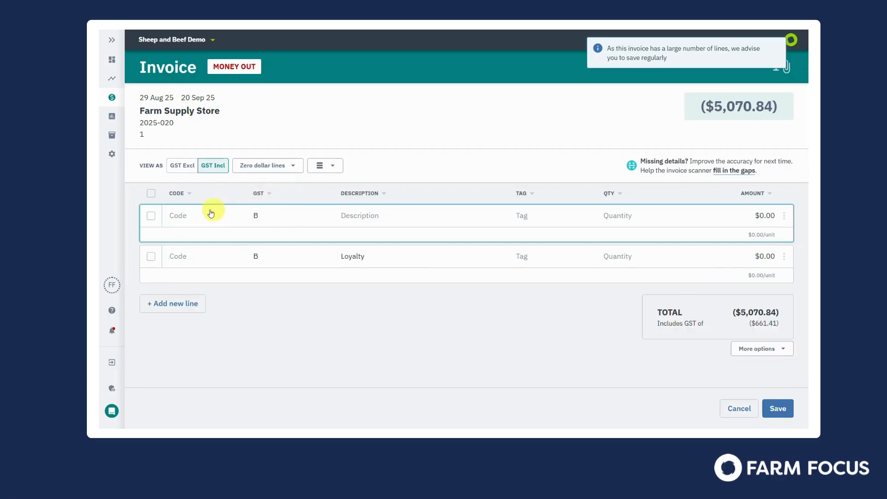
pyautogui.click(150, 192)
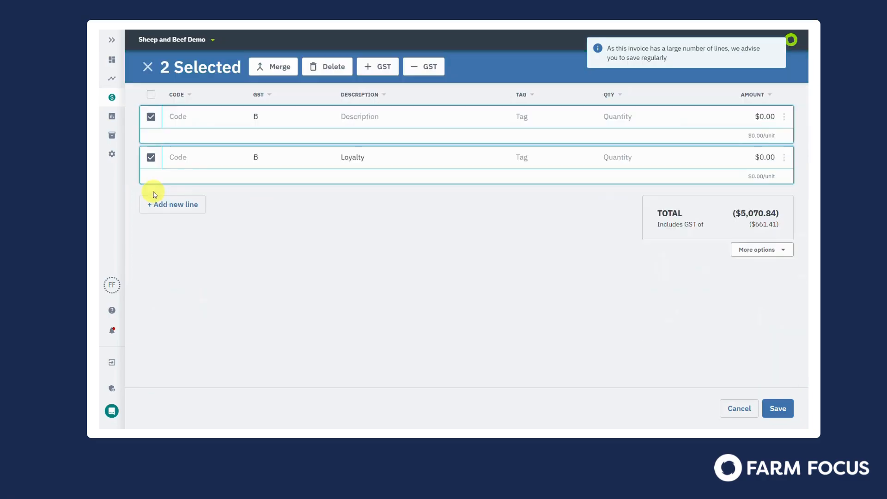
pyautogui.click(326, 67)
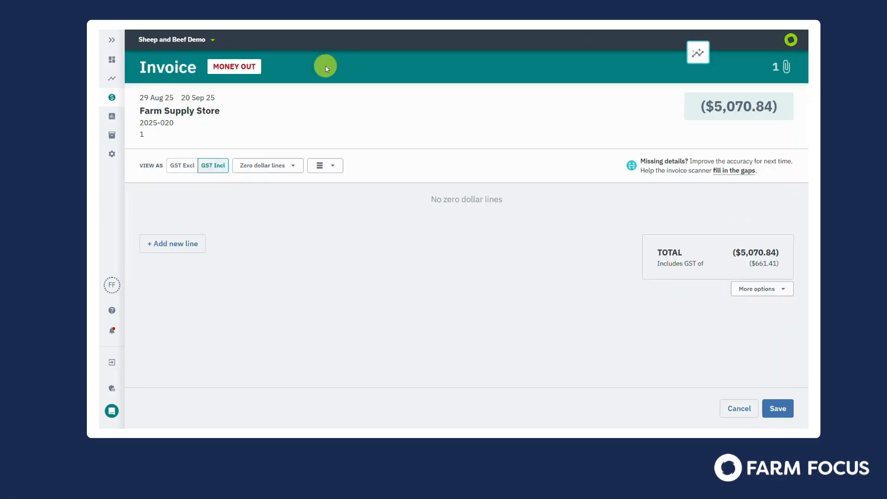
# - Switch the invoice view back to all lines and filter it to uncoded lines
pyautogui.click(291, 166)
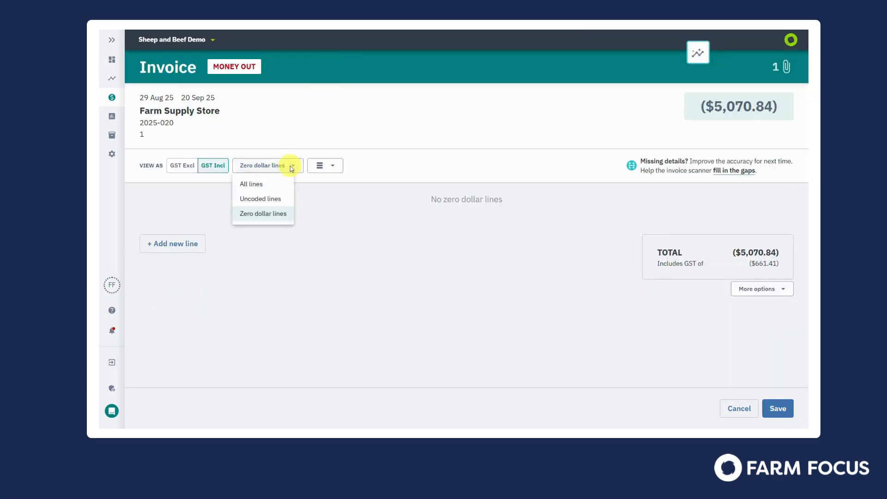
pyautogui.click(261, 186)
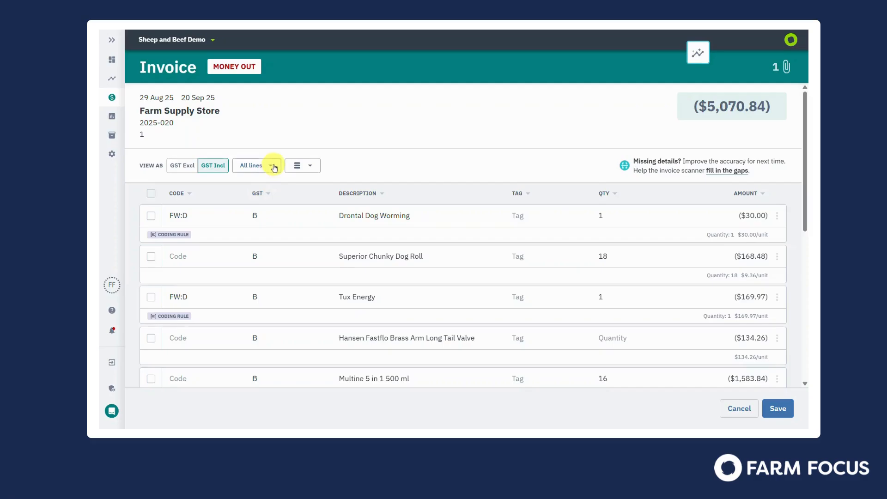
pyautogui.click(270, 166)
pyautogui.click(271, 200)
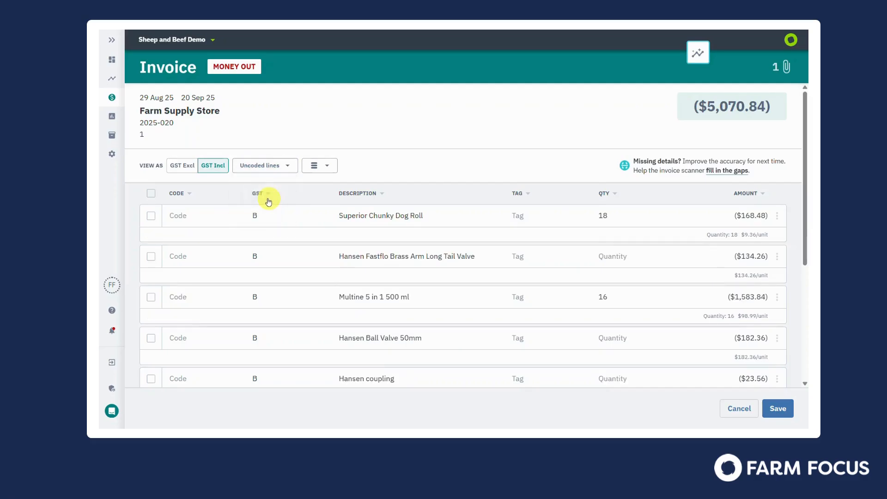
# - Select the Hansen Fastflo Brass Arm Long Tail Valve and Hansen coupling lines and code them together to RM:WS Water Supply
pyautogui.click(152, 258)
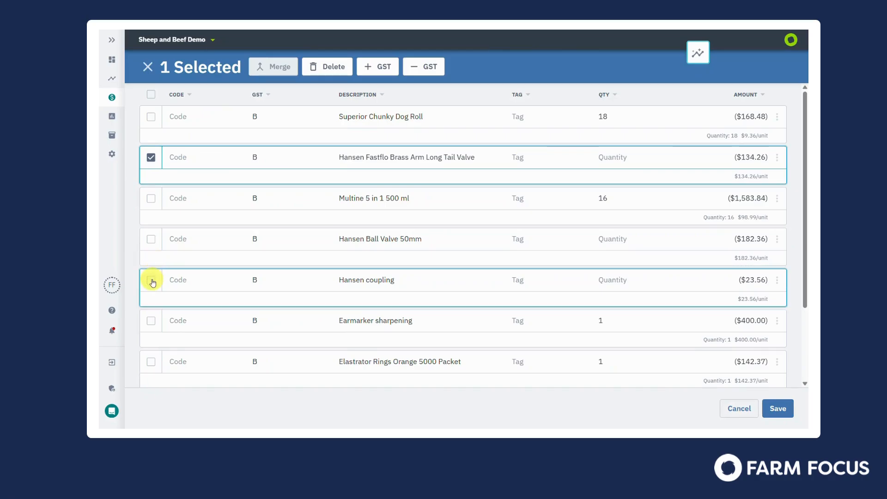
pyautogui.click(152, 281)
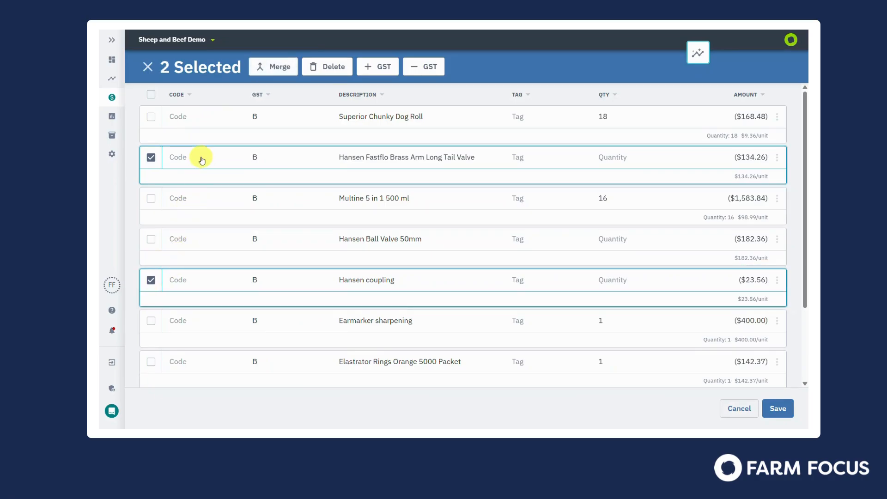
pyautogui.click(202, 160)
pyautogui.write('water')
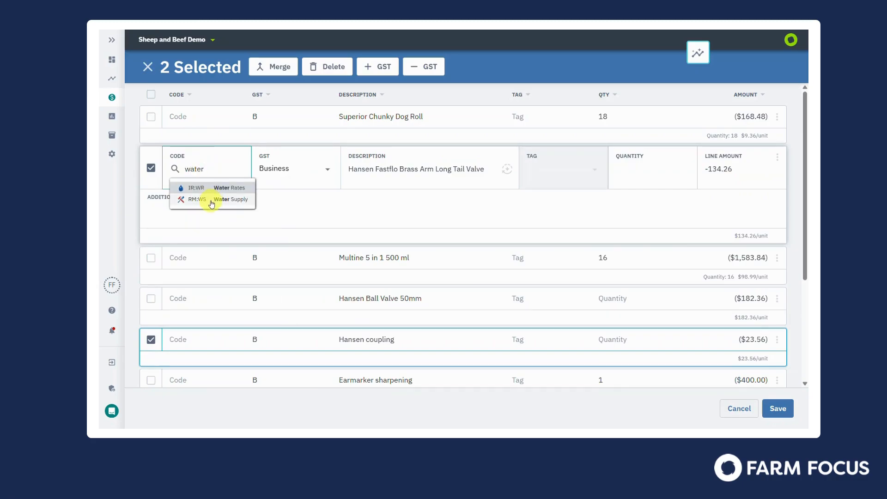
pyautogui.click(211, 200)
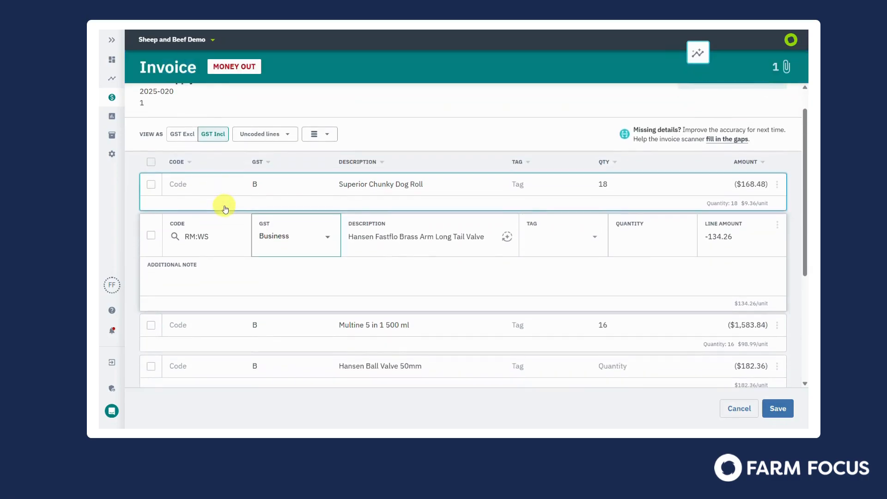
# - Merge the Hansen Fastflo valve, Hansen Ball Valve 50mm and Multine 5 in 1 lines, and code the merged line to AH:D Drench
pyautogui.scroll(-1, 224, 204)
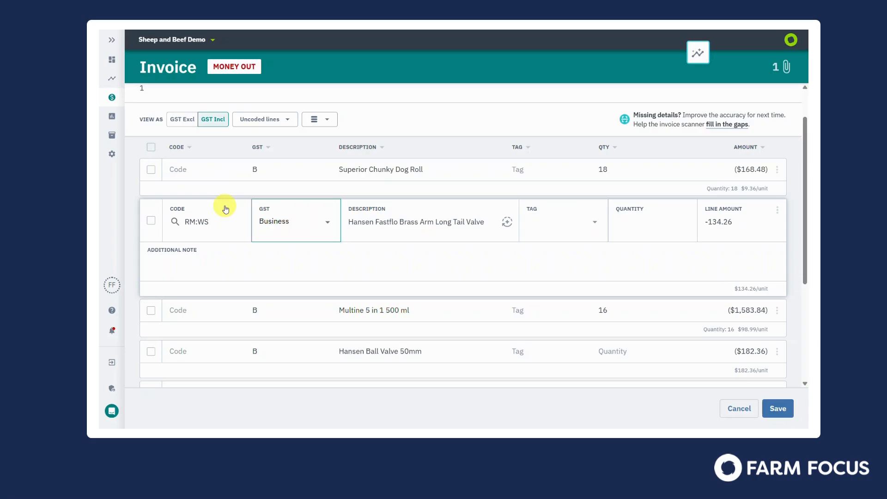
pyautogui.click(150, 221)
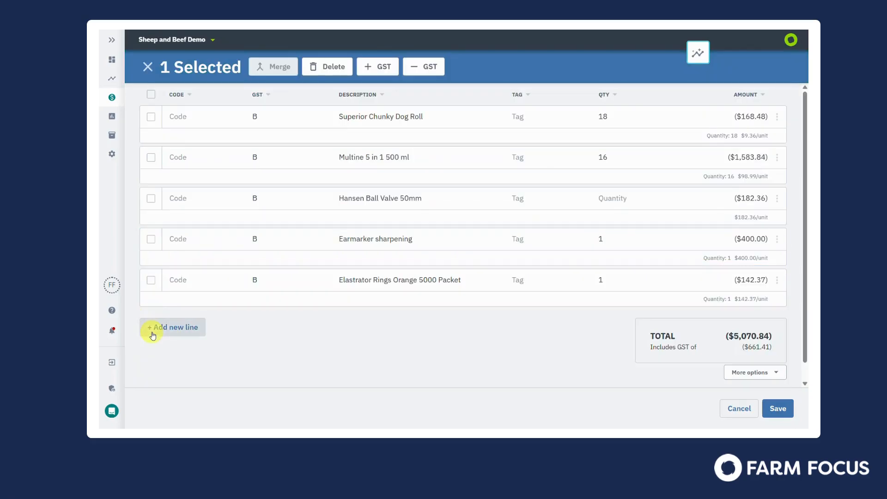
pyautogui.click(152, 204)
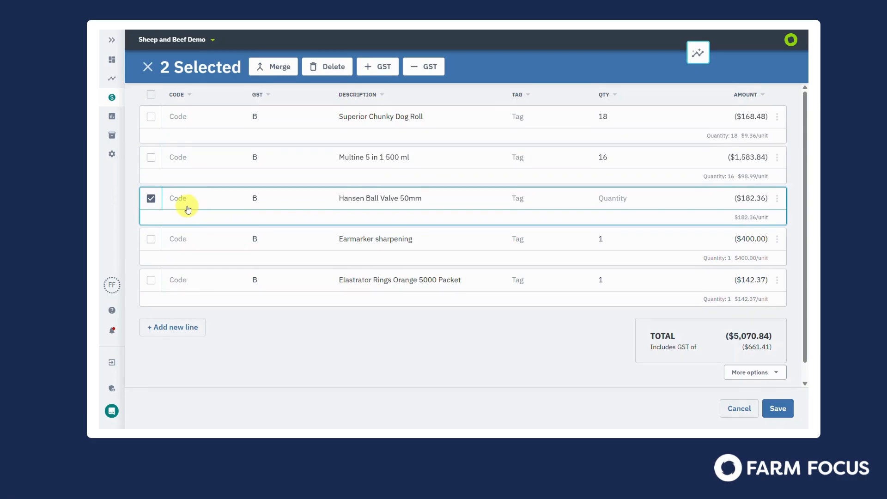
pyautogui.click(151, 157)
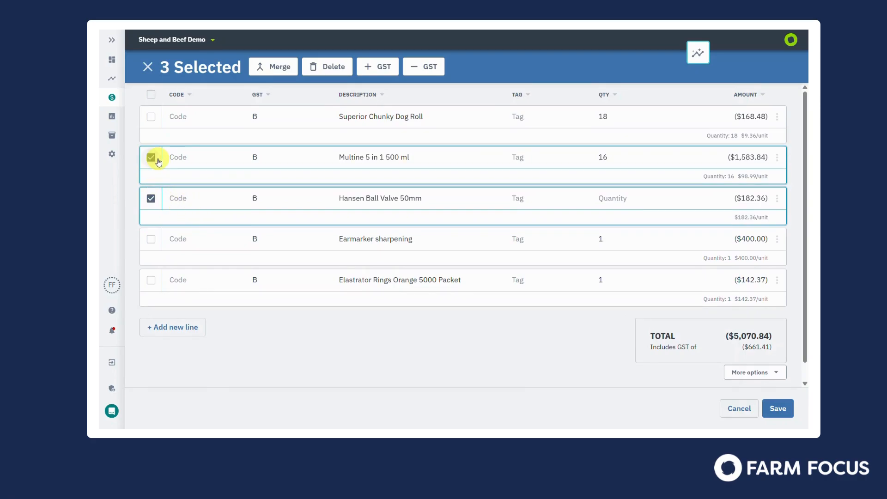
pyautogui.click(282, 66)
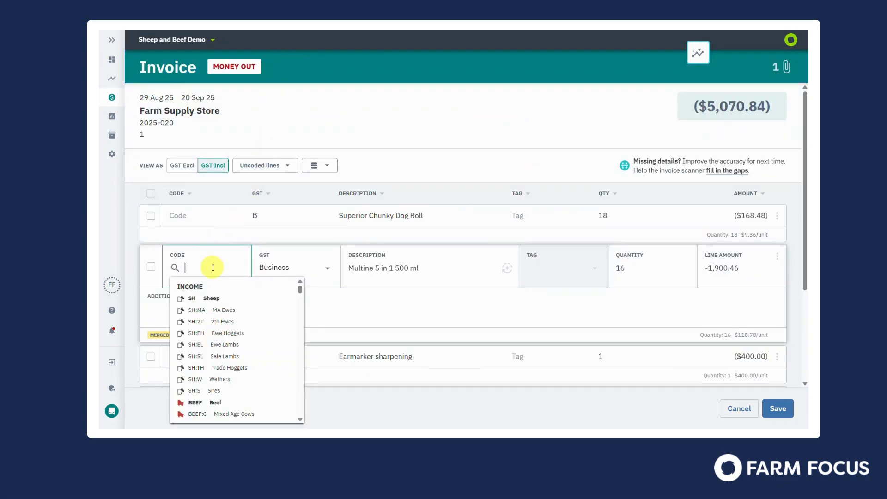
pyautogui.write('dre')
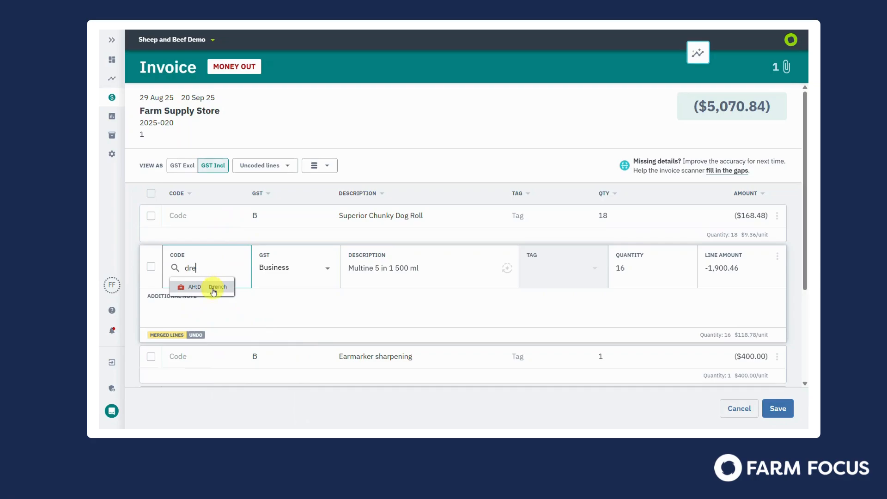
pyautogui.click(215, 288)
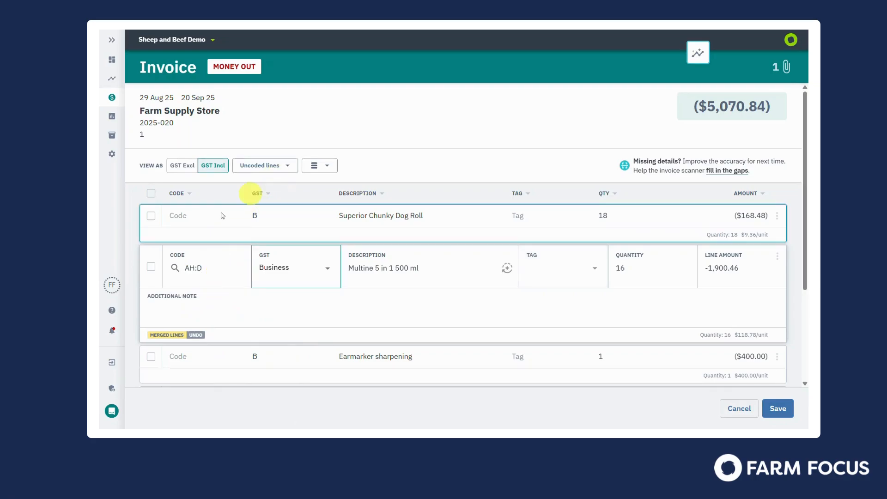
# - Switch the invoice view back to all lines and save the invoice
pyautogui.click(285, 167)
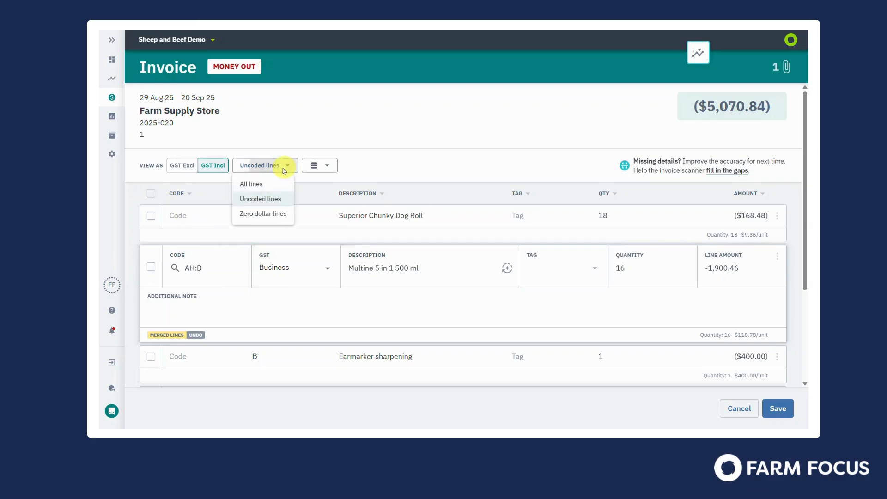
pyautogui.click(268, 183)
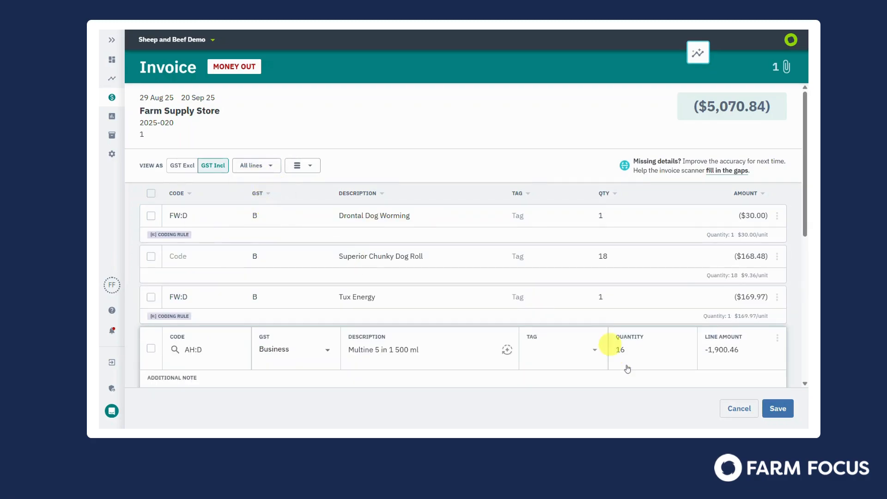
pyautogui.click(780, 409)
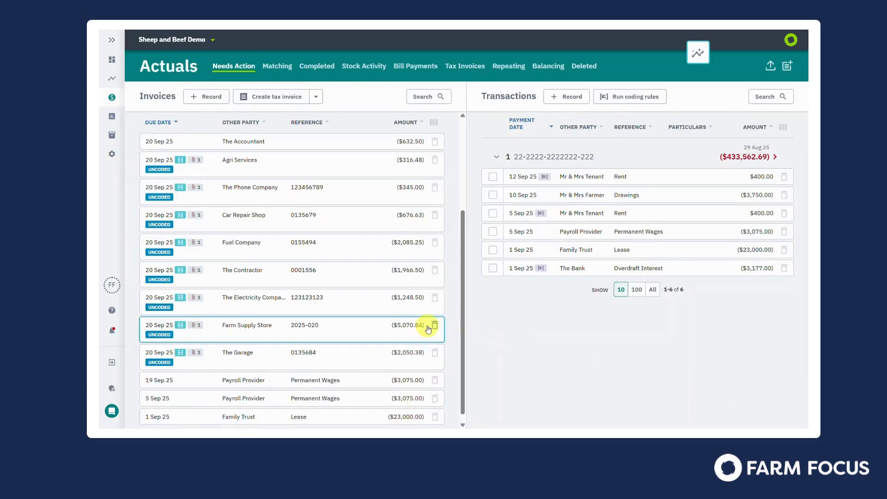
# - Open the invoice coding rules in the code settings and show the edit and delete options for the "Tux" dog expenses rule
pyautogui.scroll(3, 427, 329)
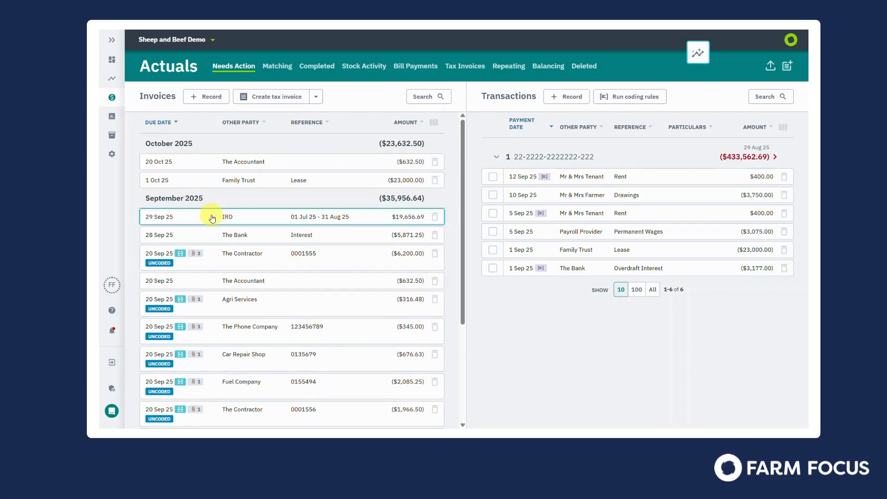
pyautogui.moveTo(112, 157)
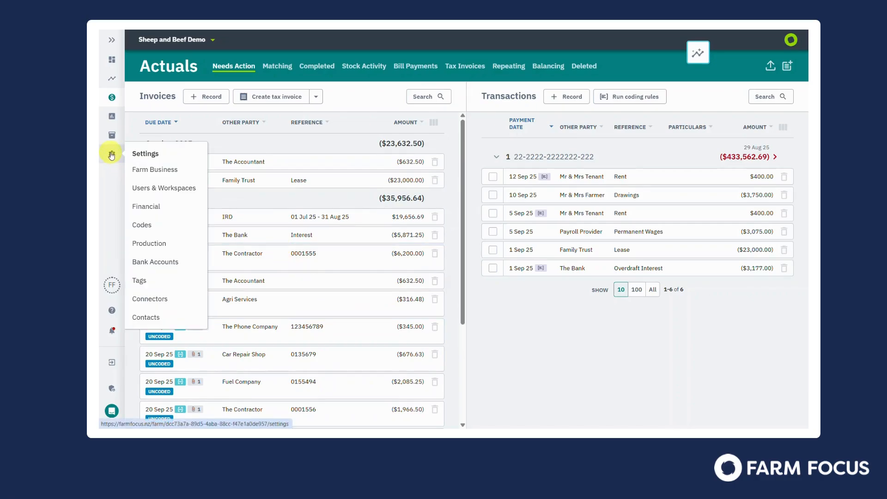
pyautogui.click(139, 154)
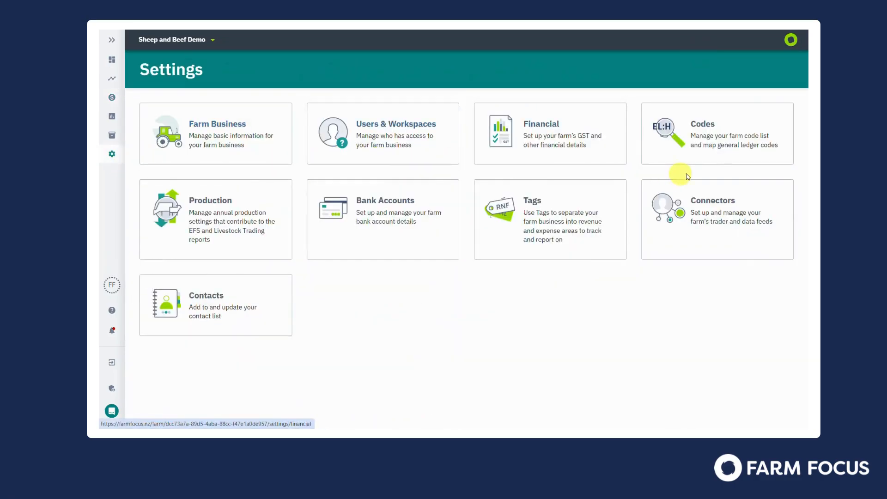
pyautogui.click(707, 135)
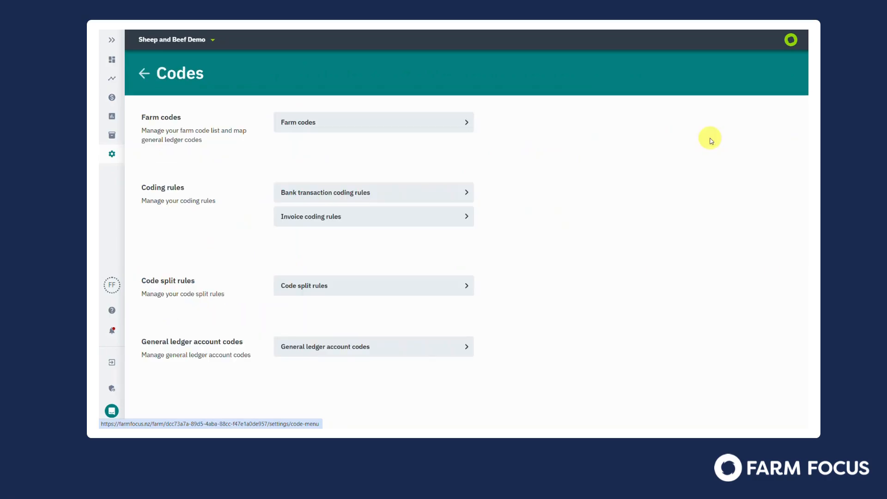
pyautogui.click(375, 217)
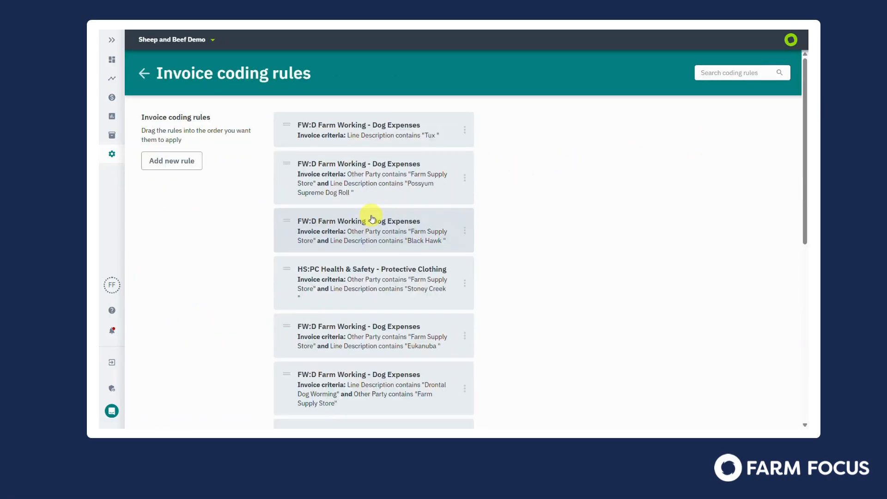
pyautogui.click(465, 132)
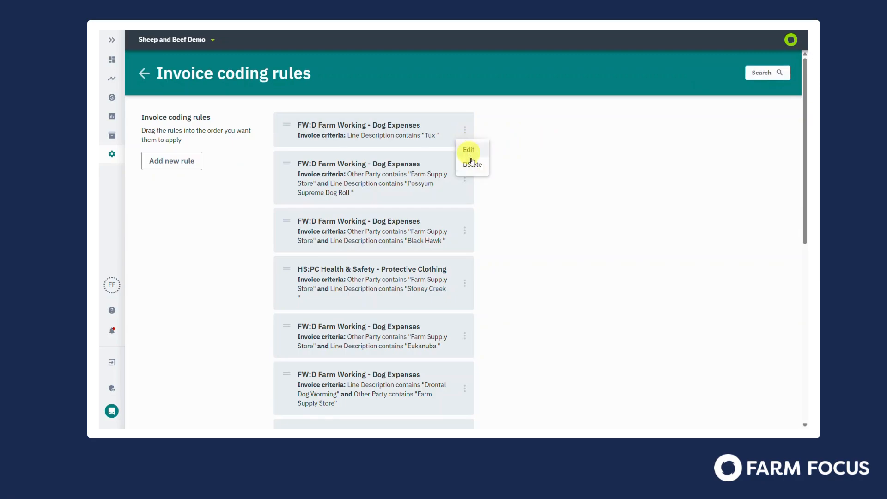